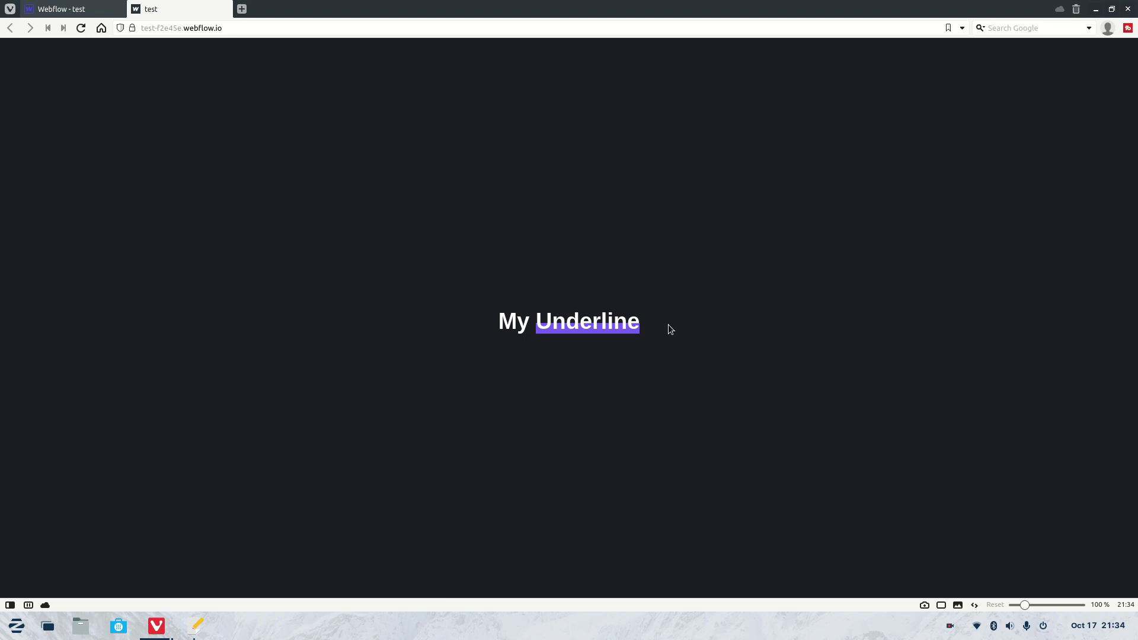
# - Close the live preview and delete the old 'My Underline' heading and its empty div
pyautogui.moveTo(668, 325); pyautogui.dragTo(478, 324)
pyautogui.click(523, 330)
pyautogui.moveTo(182, 9)
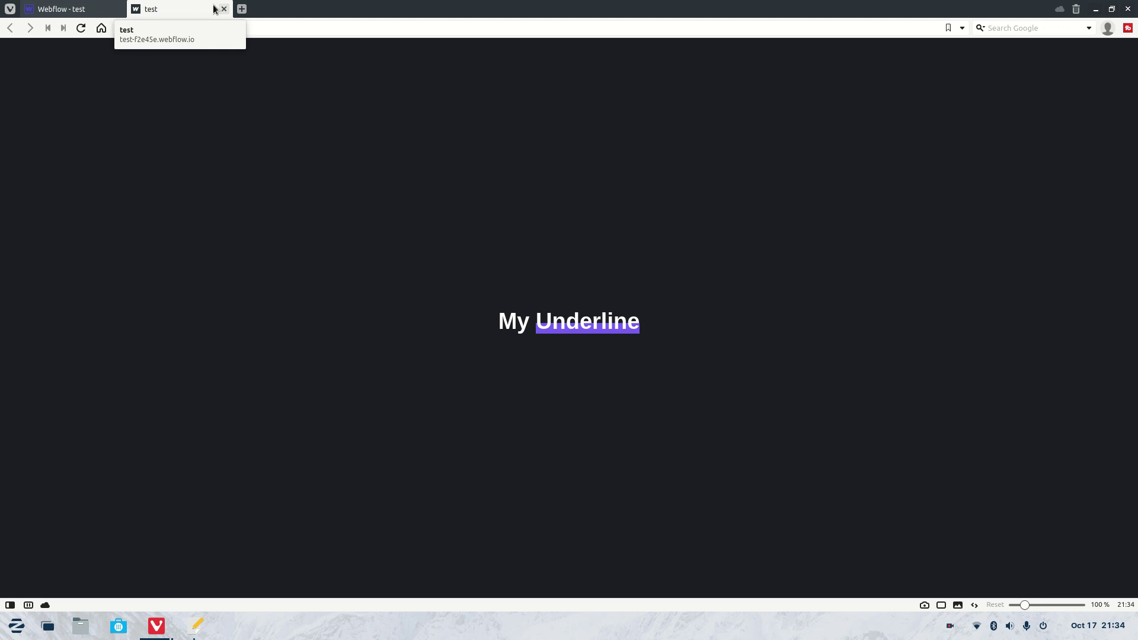
pyautogui.click(223, 8)
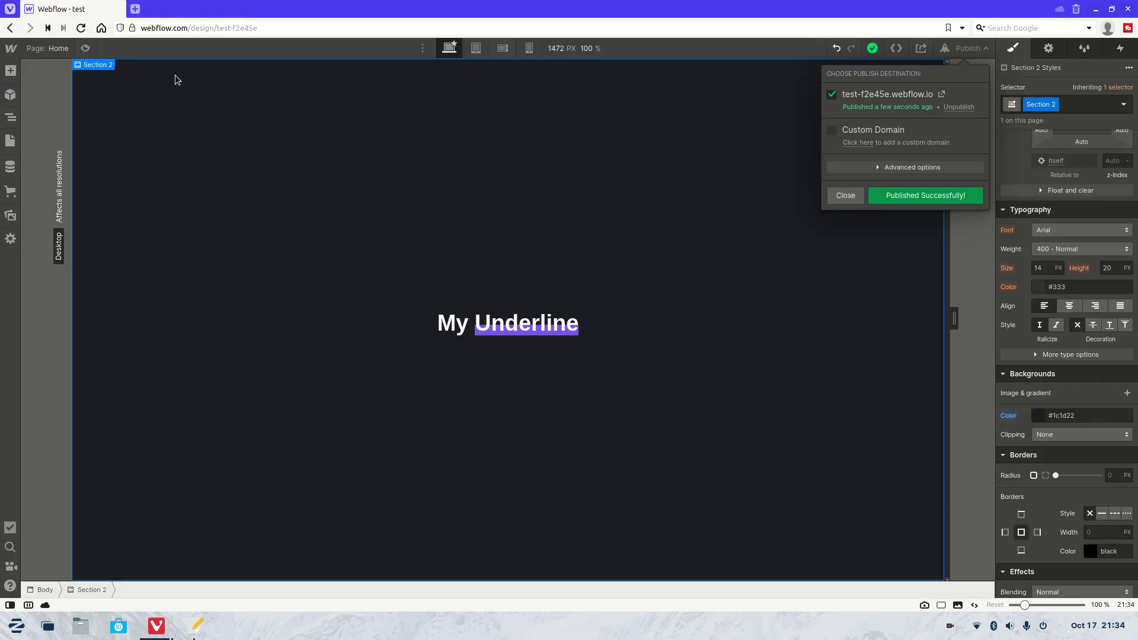
pyautogui.click(525, 324)
pyautogui.press('Delete')
pyautogui.click(495, 324)
pyautogui.press('Delete')
# - Add a Div Block to the dark section with a Heading inside it
pyautogui.click(11, 71)
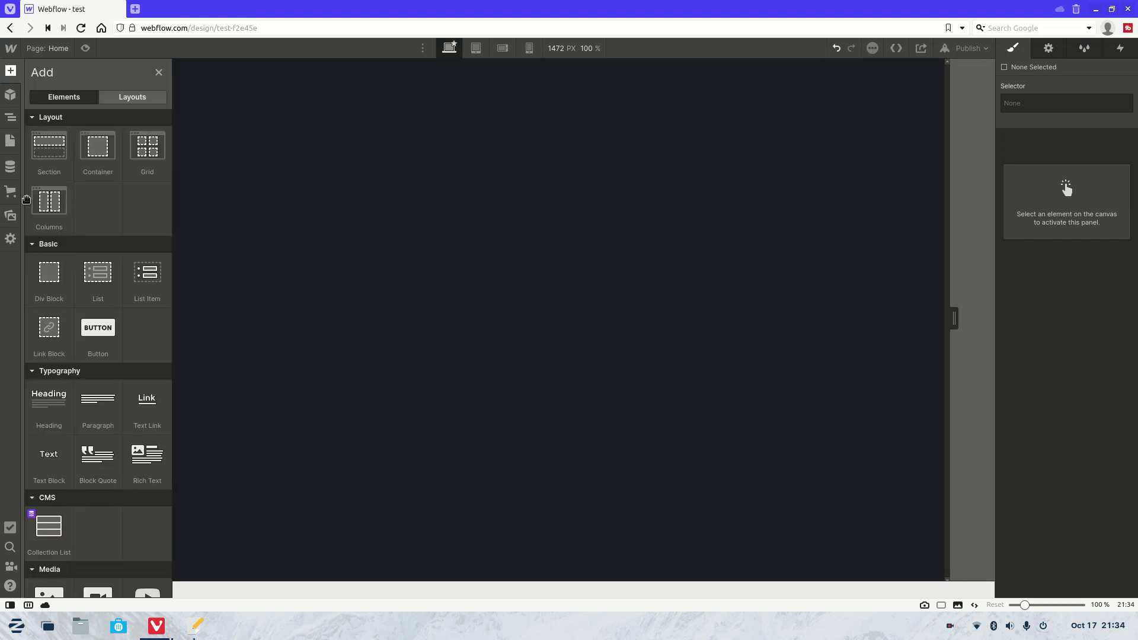
pyautogui.moveTo(50, 290)
pyautogui.mouseDown()
pyautogui.moveTo(424, 294)
pyautogui.moveTo(479, 321)
pyautogui.mouseUp()
pyautogui.click(11, 72)
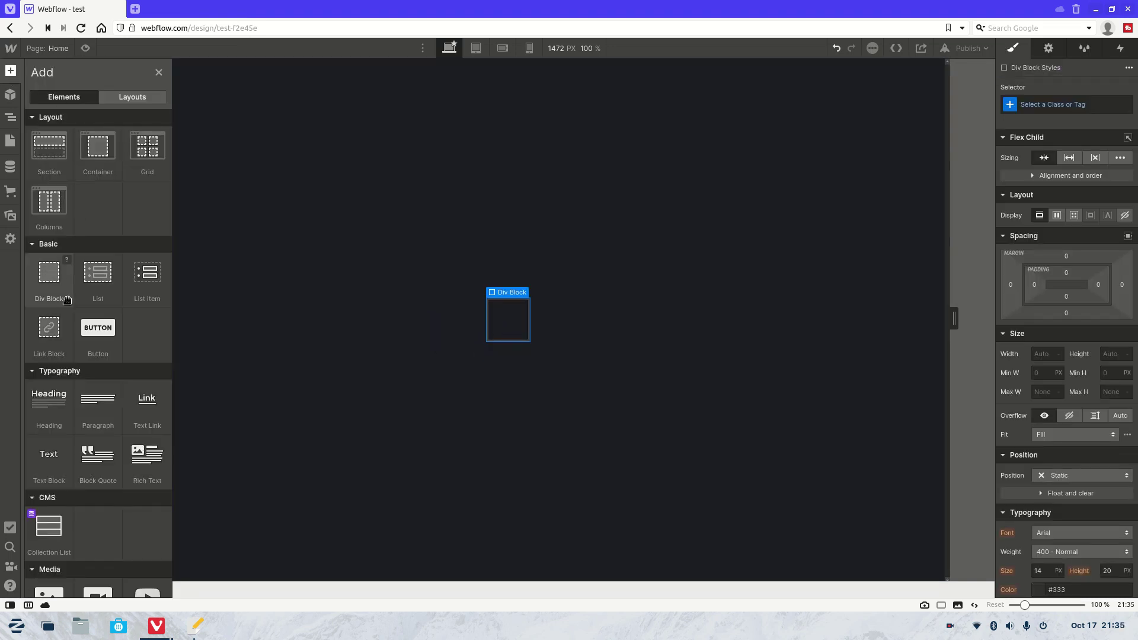
pyautogui.moveTo(52, 407)
pyautogui.mouseDown()
pyautogui.moveTo(535, 344)
pyautogui.moveTo(505, 328)
pyautogui.mouseUp()
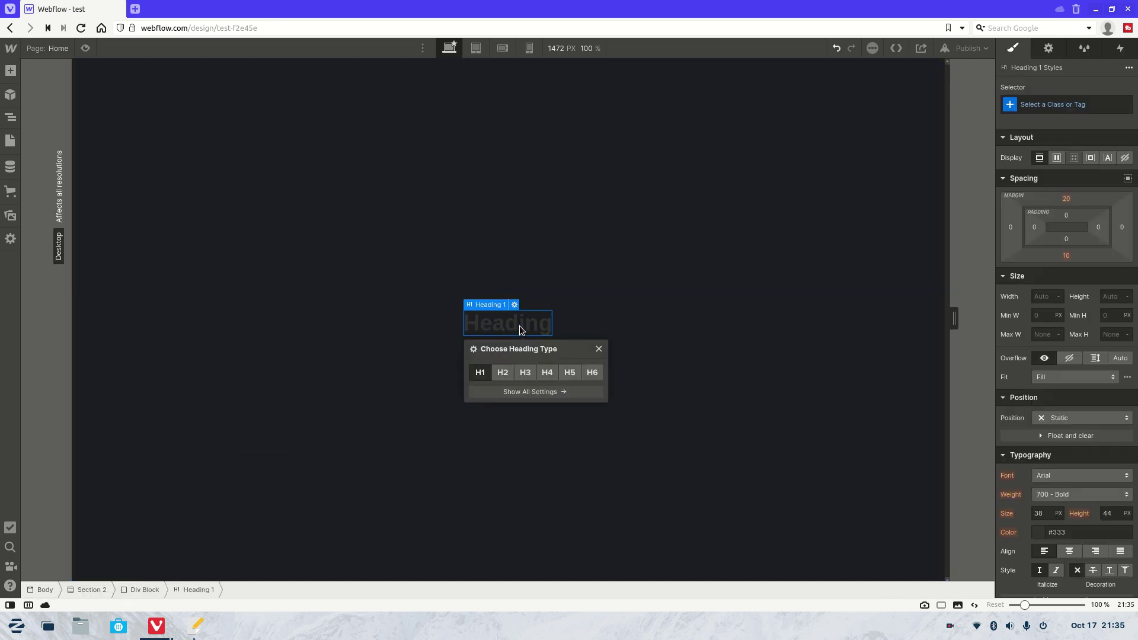
pyautogui.scroll(-1, 1071, 442)
# - Set the new heading's text color to white
pyautogui.click(1043, 470)
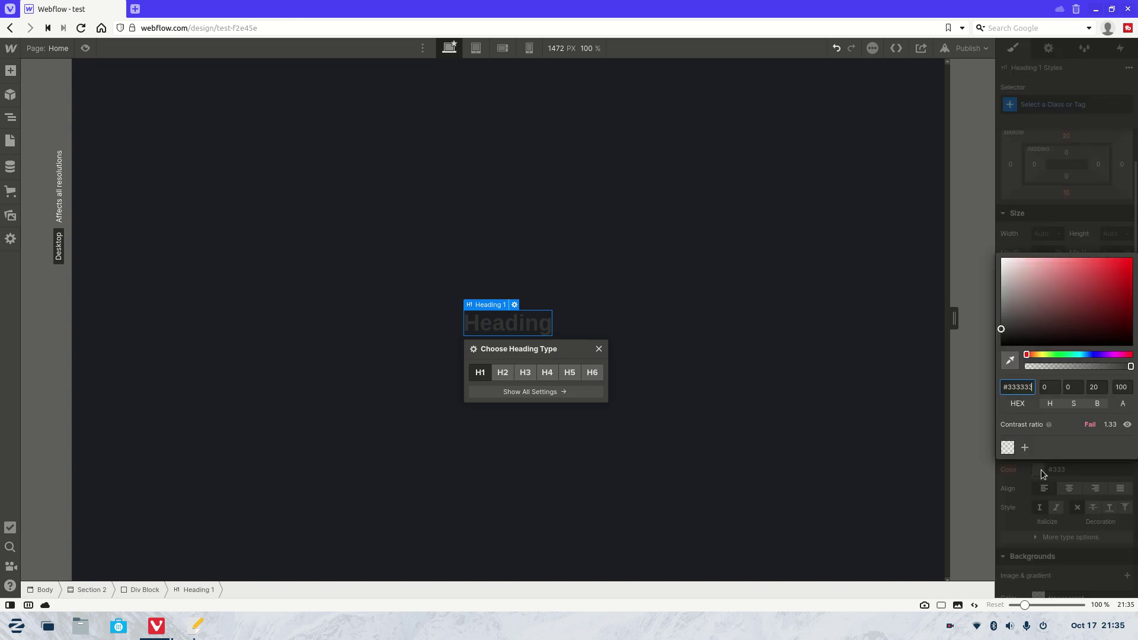
pyautogui.moveTo(1029, 320); pyautogui.dragTo(833, 275)
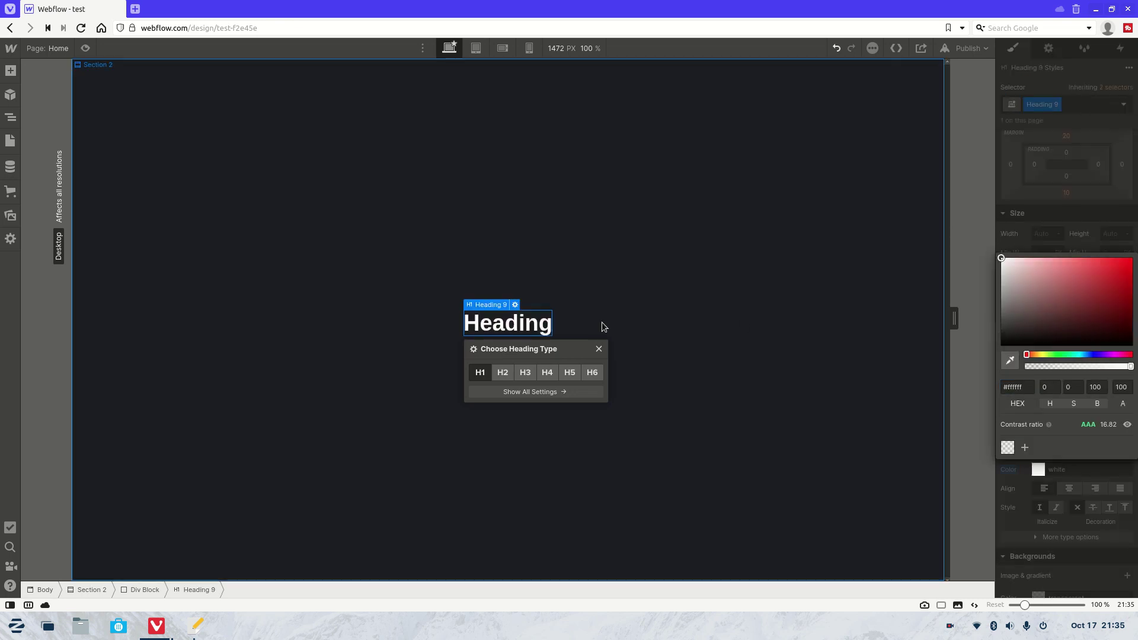
pyautogui.doubleClick(539, 320)
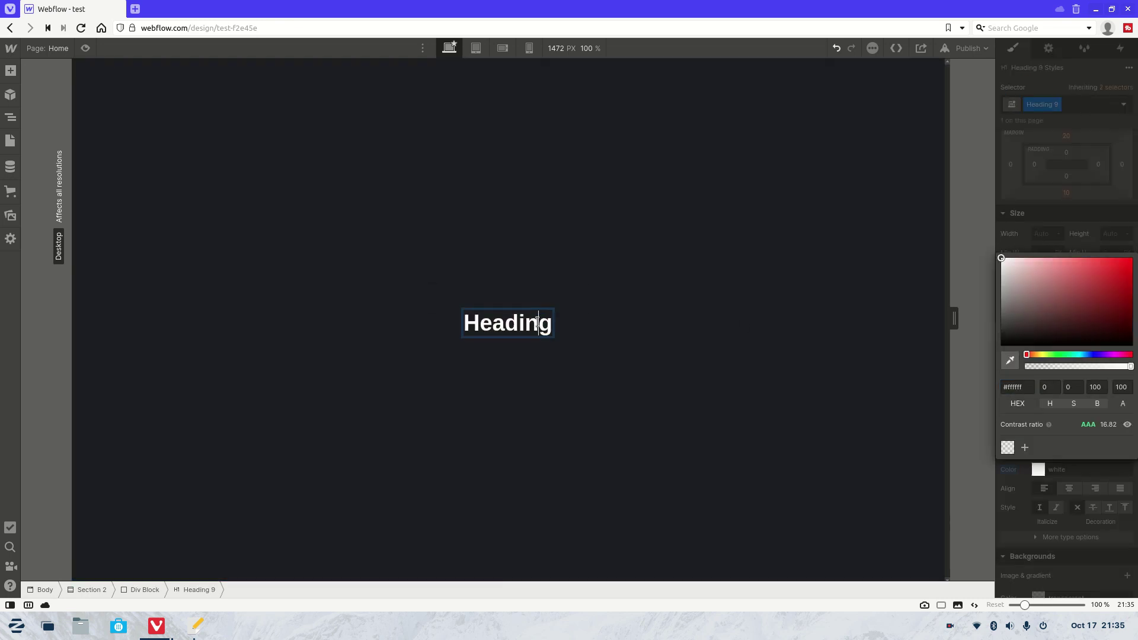
# - Change the heading text to 'Look at my custom Underline'
pyautogui.doubleClick(537, 322)
pyautogui.write('C')
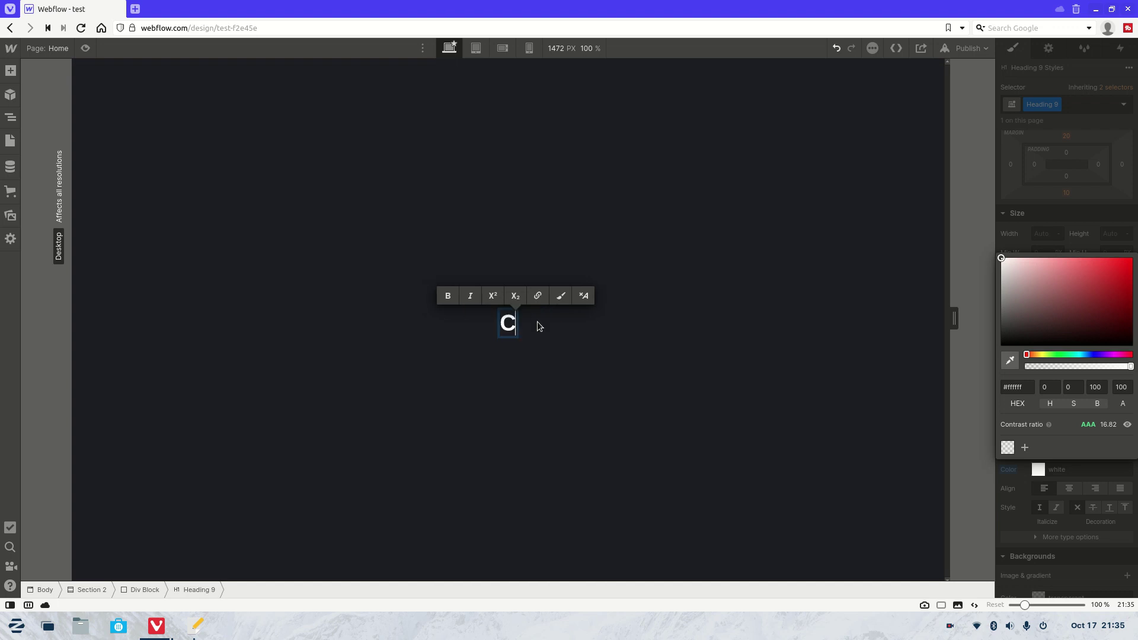
pyautogui.write('us')
pyautogui.press('BackSpace')
pyautogui.press('BackSpace')
pyautogui.press('BackSpace')
pyautogui.write('Look at my custom')
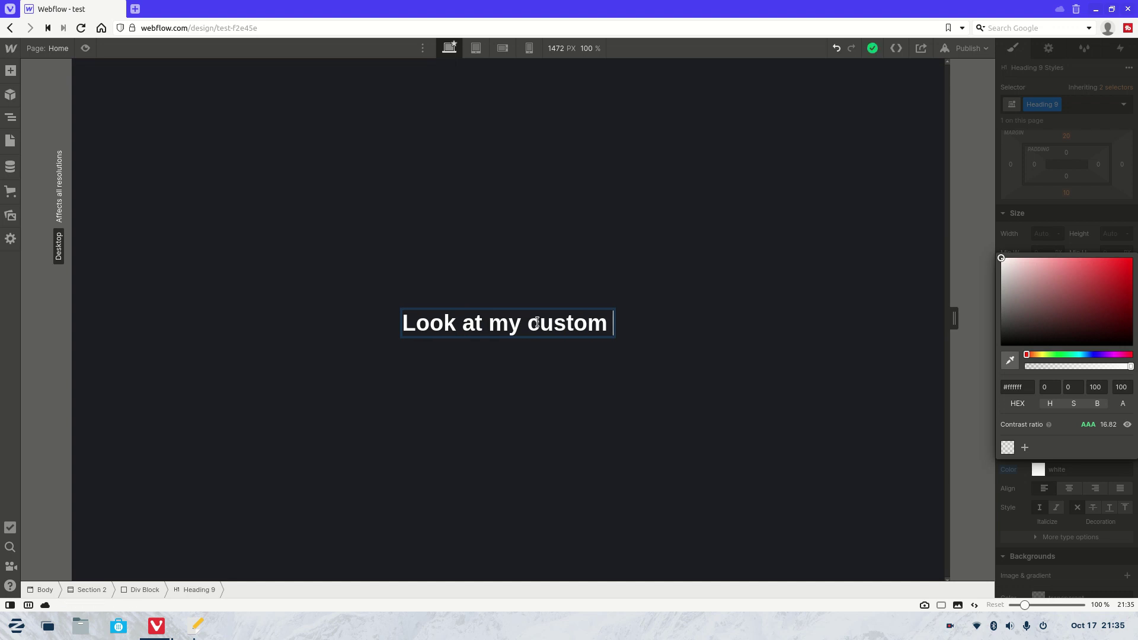
pyautogui.write(' Underline')
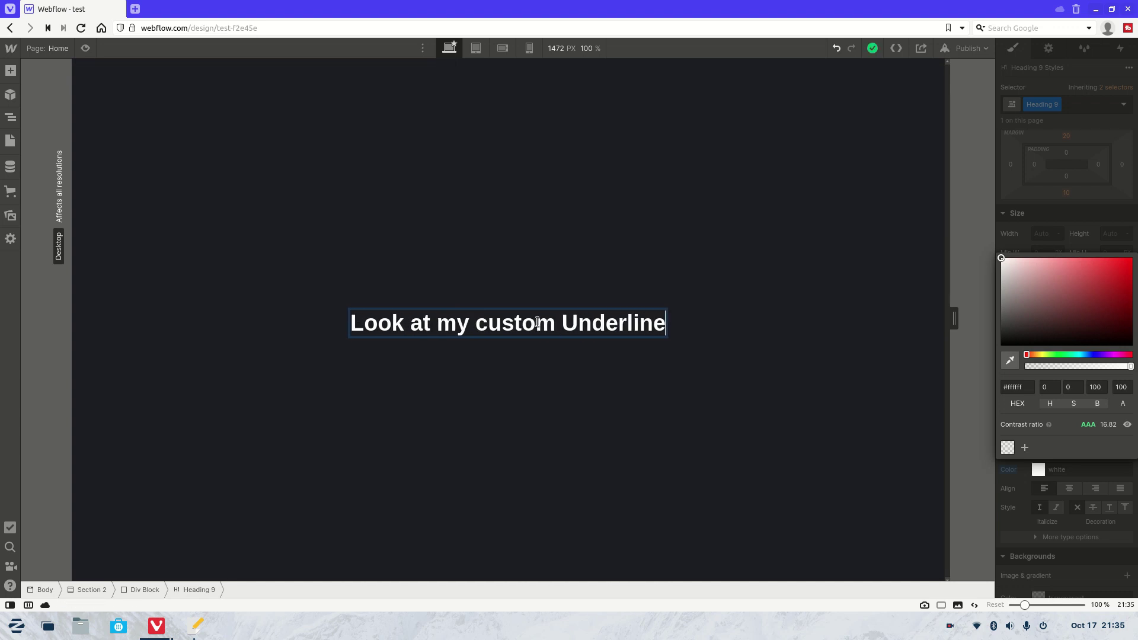
pyautogui.click(632, 382)
# - Set the heading's font size to 3 rem
pyautogui.click(551, 325)
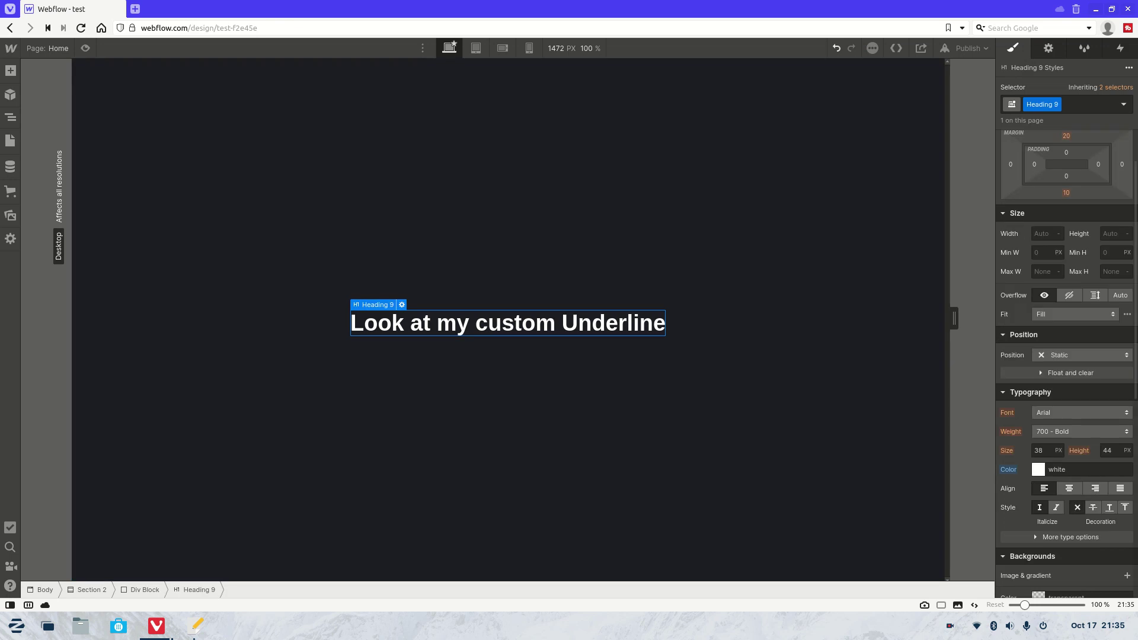
pyautogui.click(1041, 452)
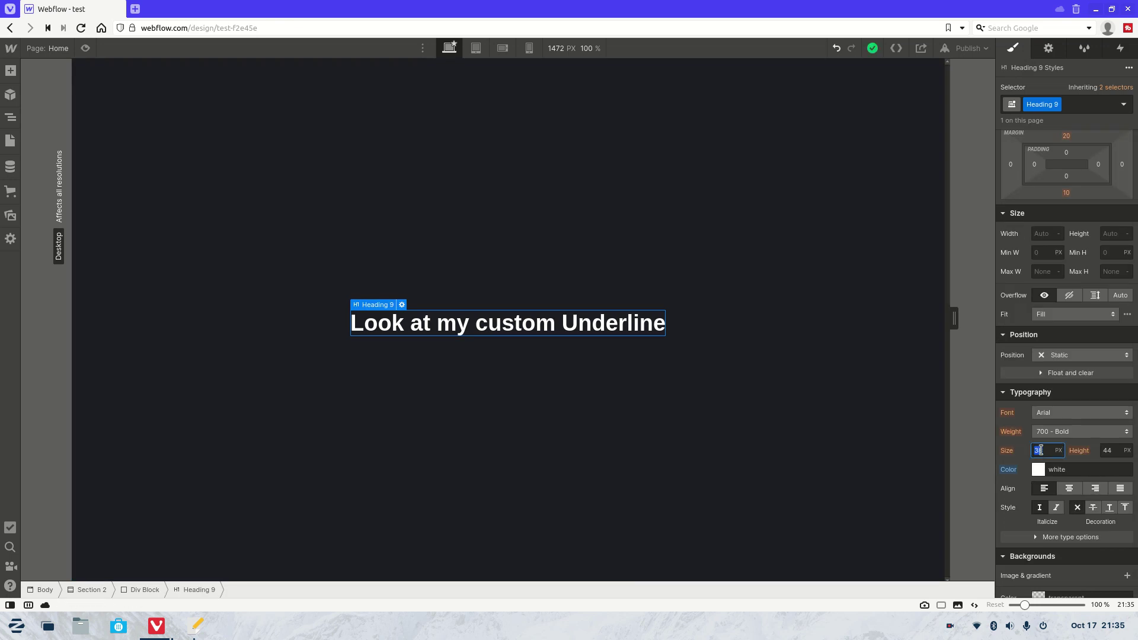
pyautogui.write('5')
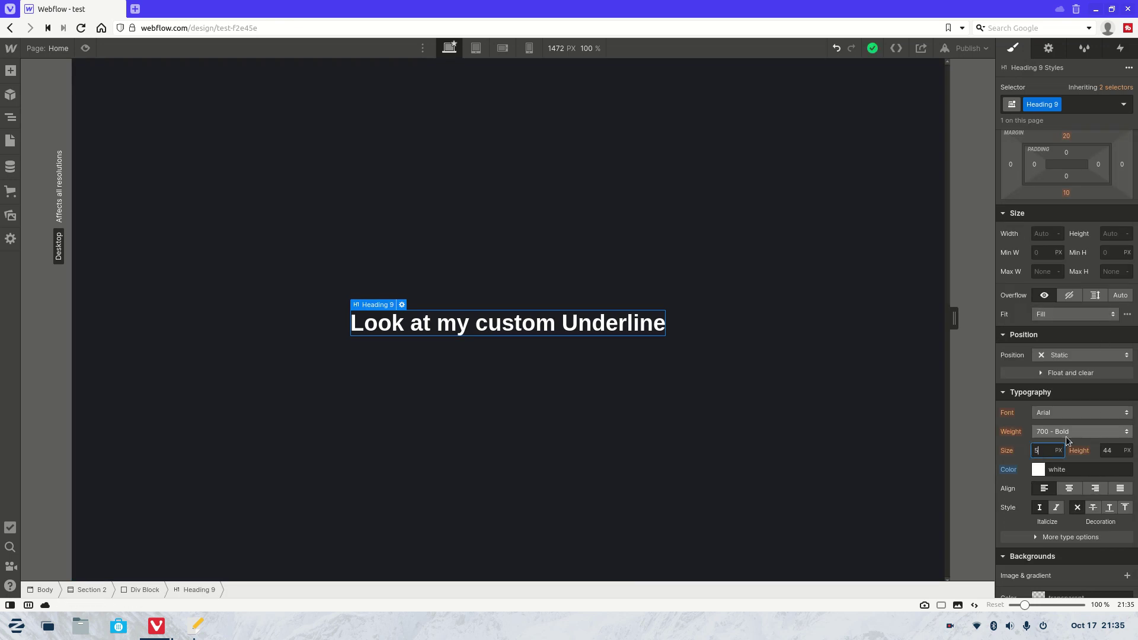
pyautogui.click(1057, 452)
pyautogui.click(1064, 490)
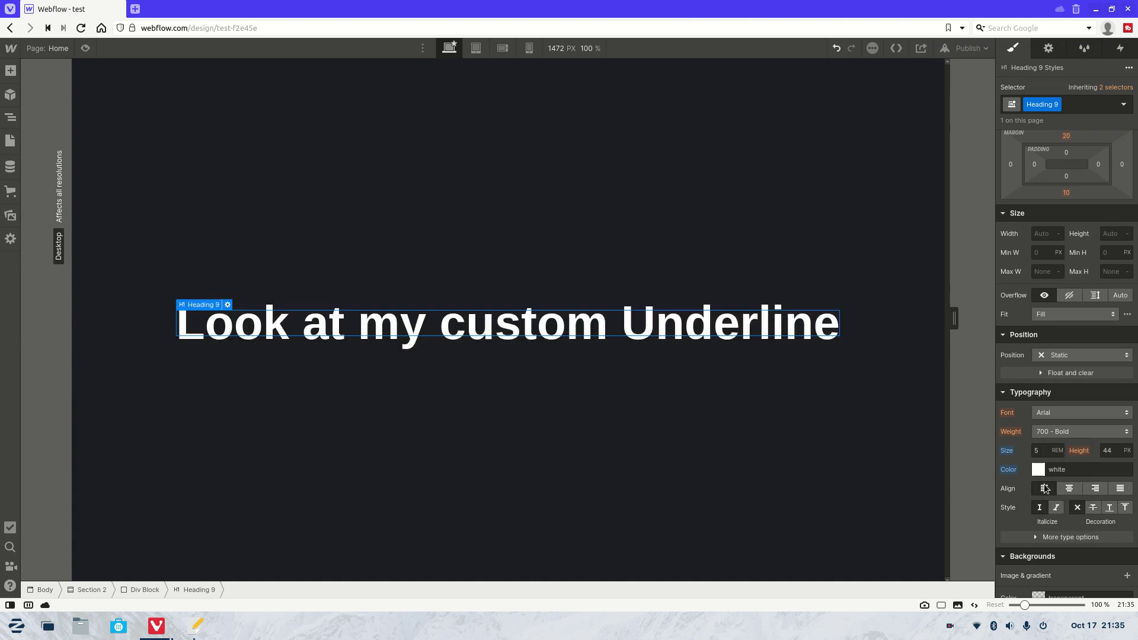
pyautogui.click(1041, 451)
pyautogui.write('3')
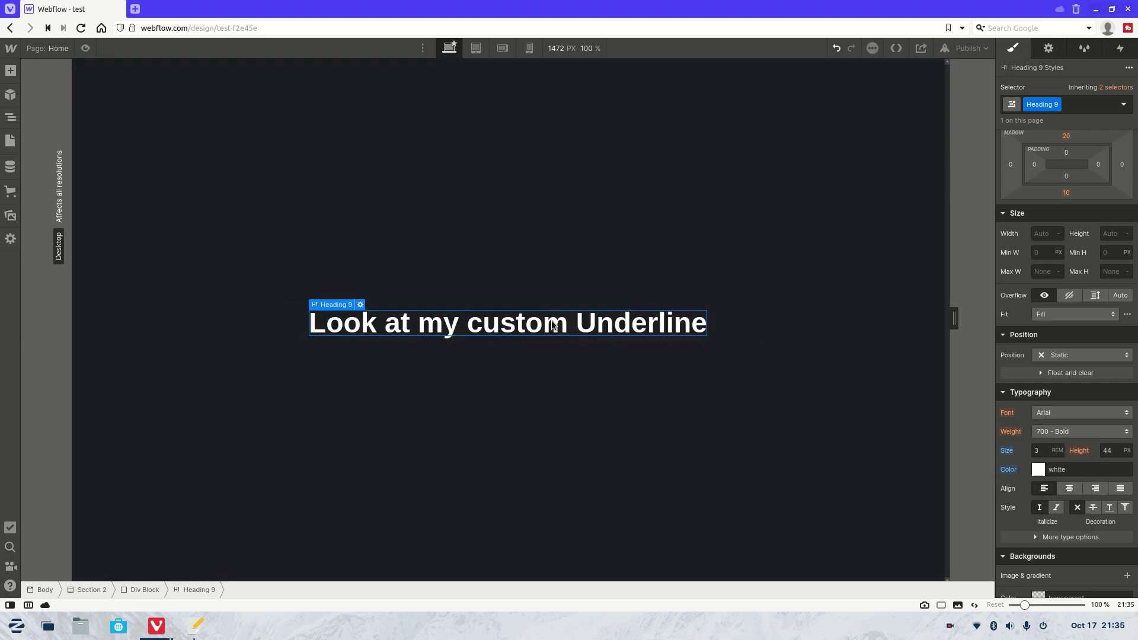
# - Wrap the word 'Underline' in a text span with a new custom-underline class
pyautogui.doubleClick(576, 322)
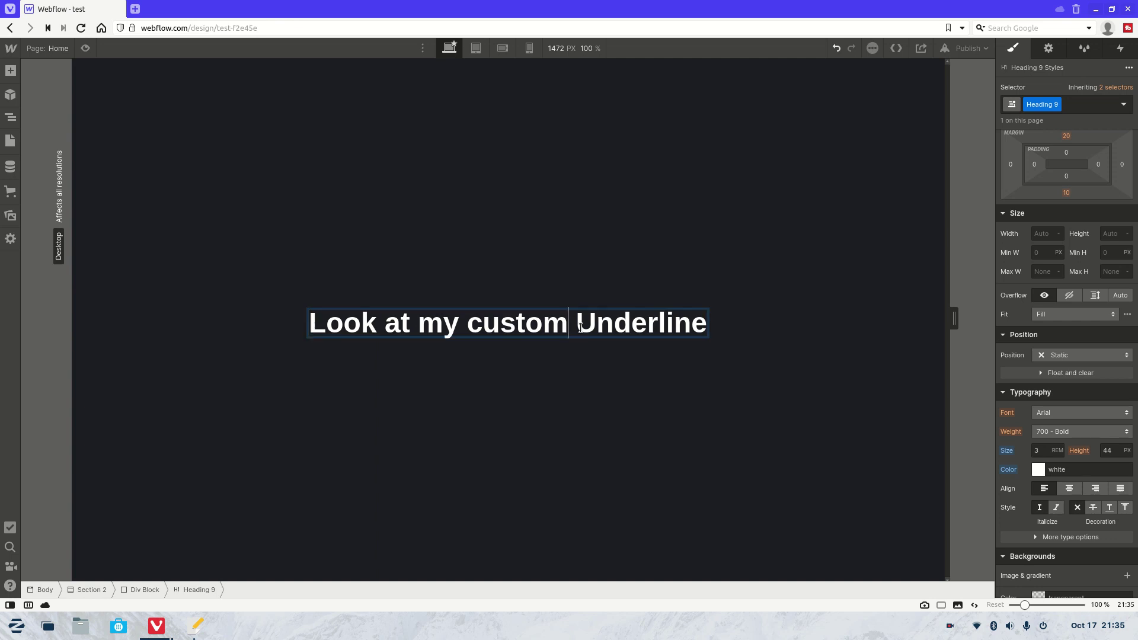
pyautogui.moveTo(576, 323); pyautogui.dragTo(712, 330)
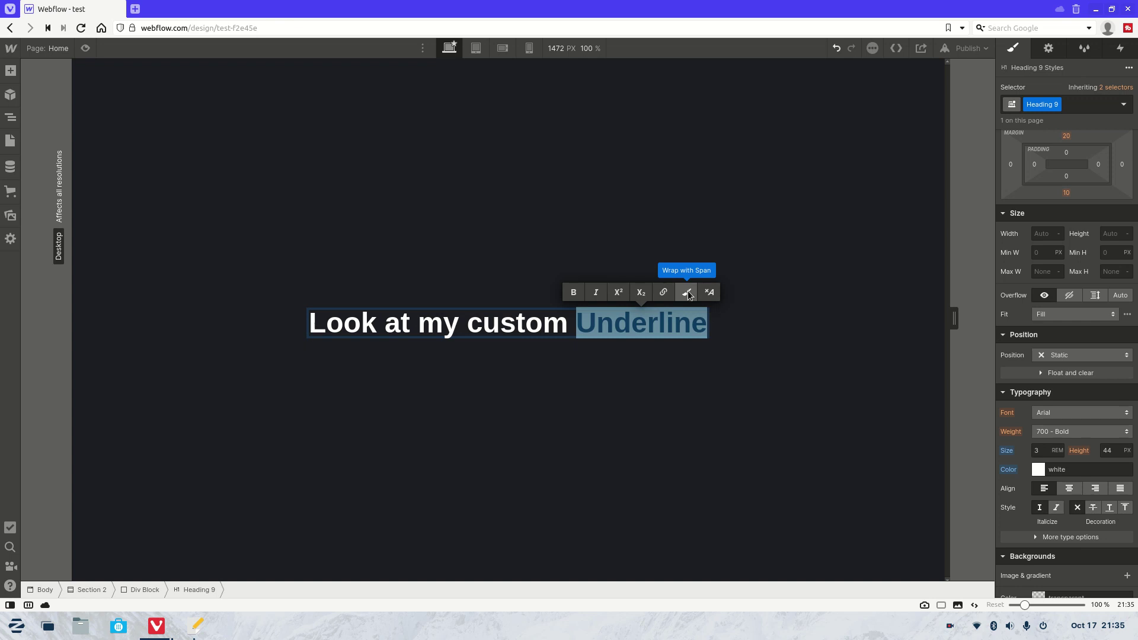
pyautogui.click(687, 291)
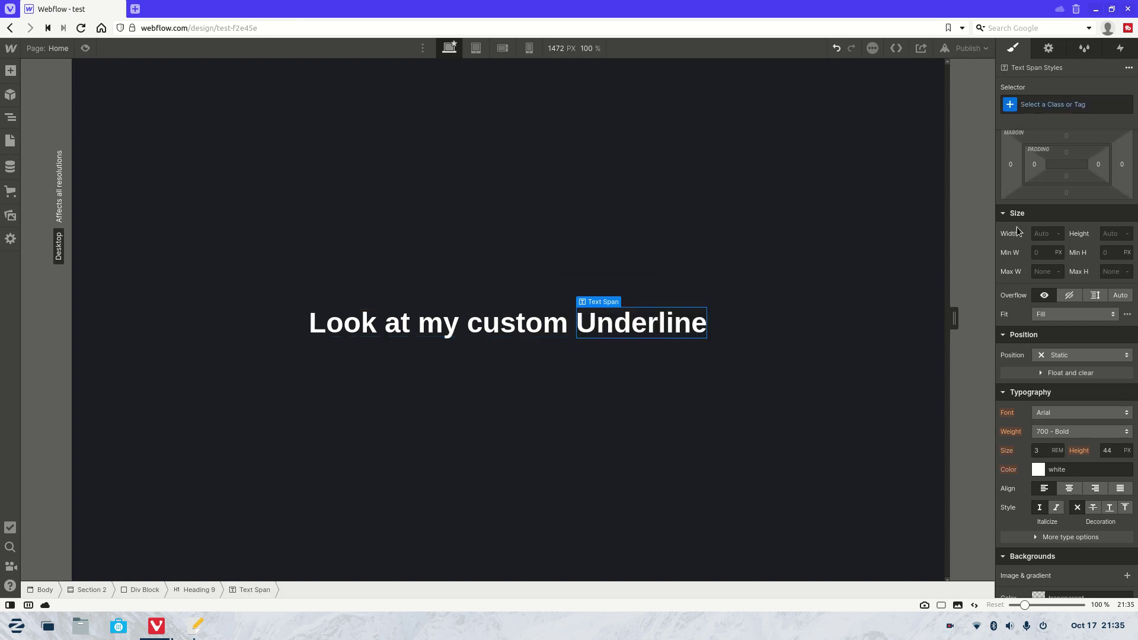
pyautogui.click(1034, 106)
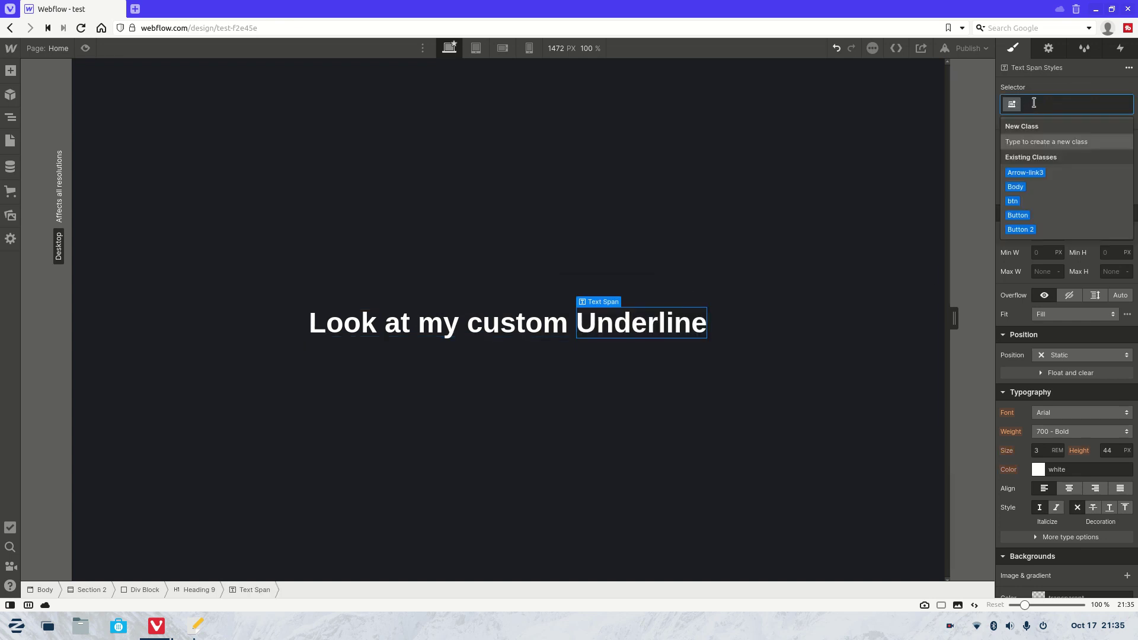
pyautogui.write('custom-')
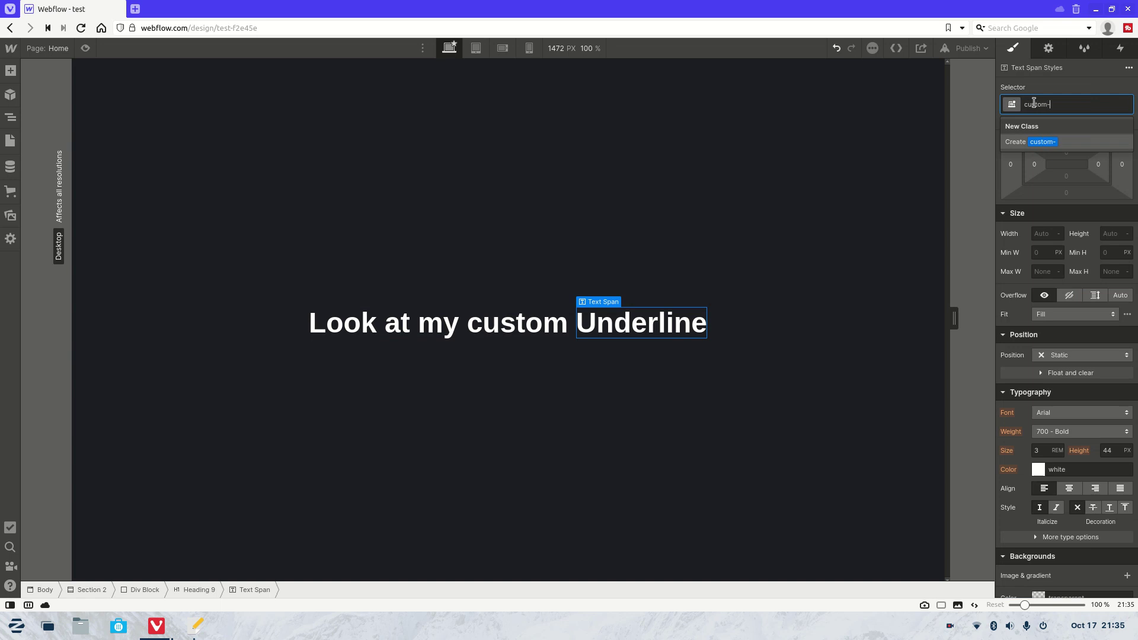
pyautogui.write('underline')
pyautogui.press('Return')
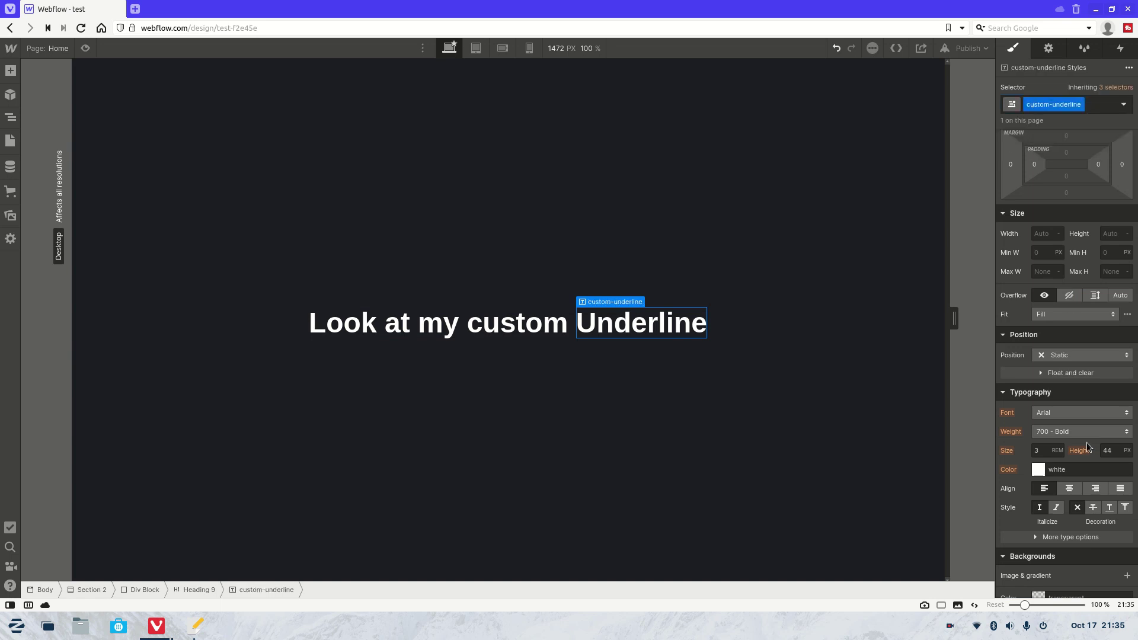
pyautogui.scroll(-3, 1079, 425)
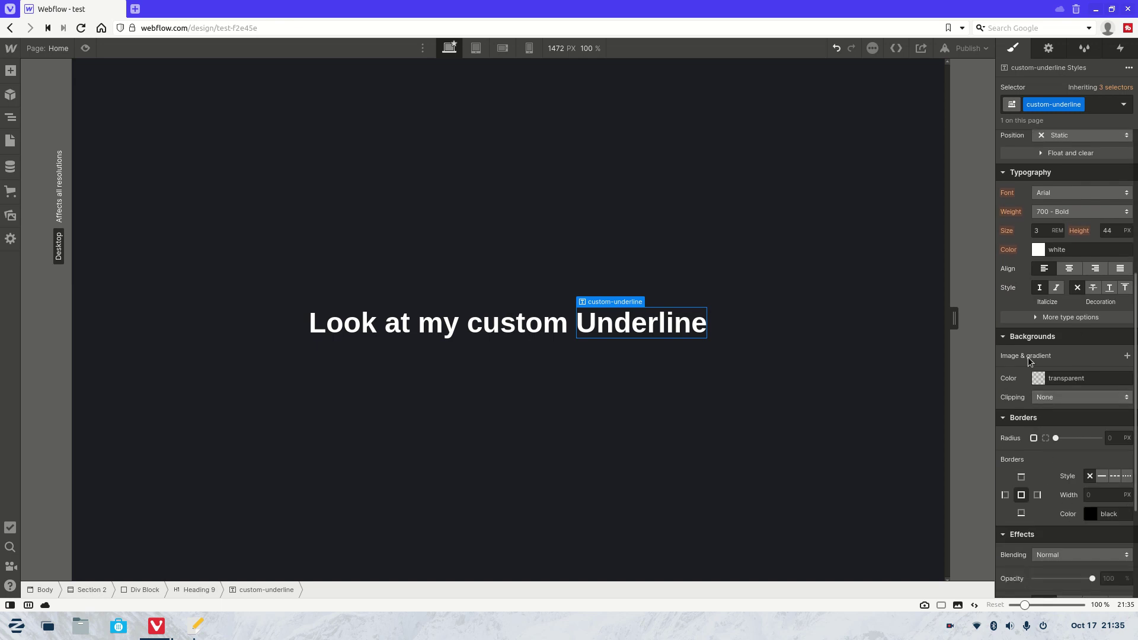
# - Give custom-underline a linear gradient background and copy hex #7567f8 from the text note
pyautogui.click(1126, 356)
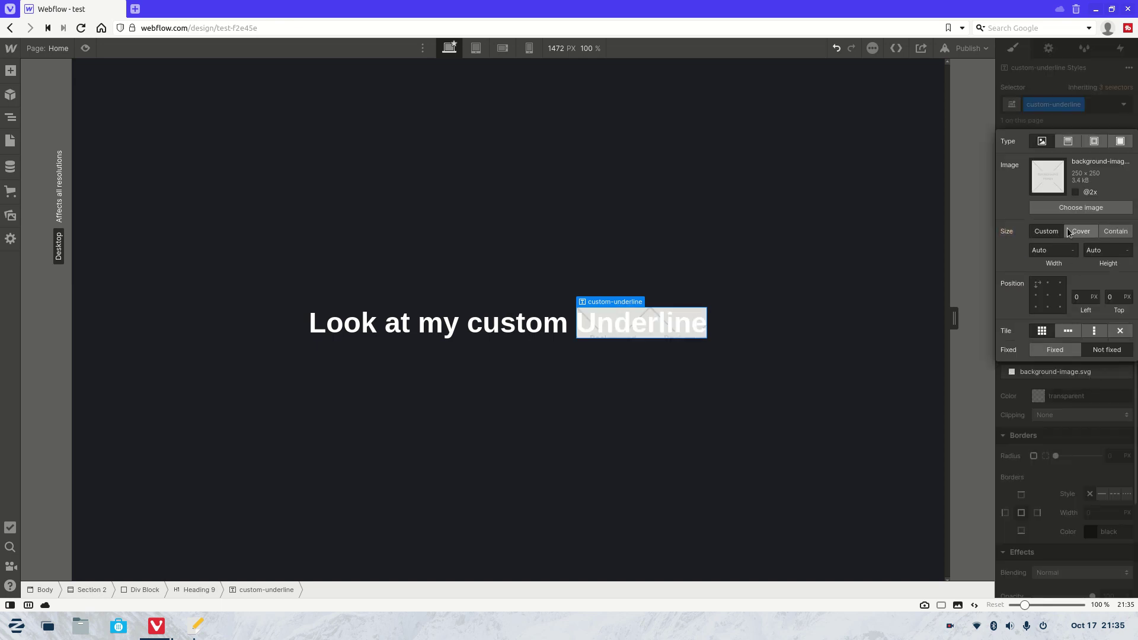
pyautogui.click(1067, 143)
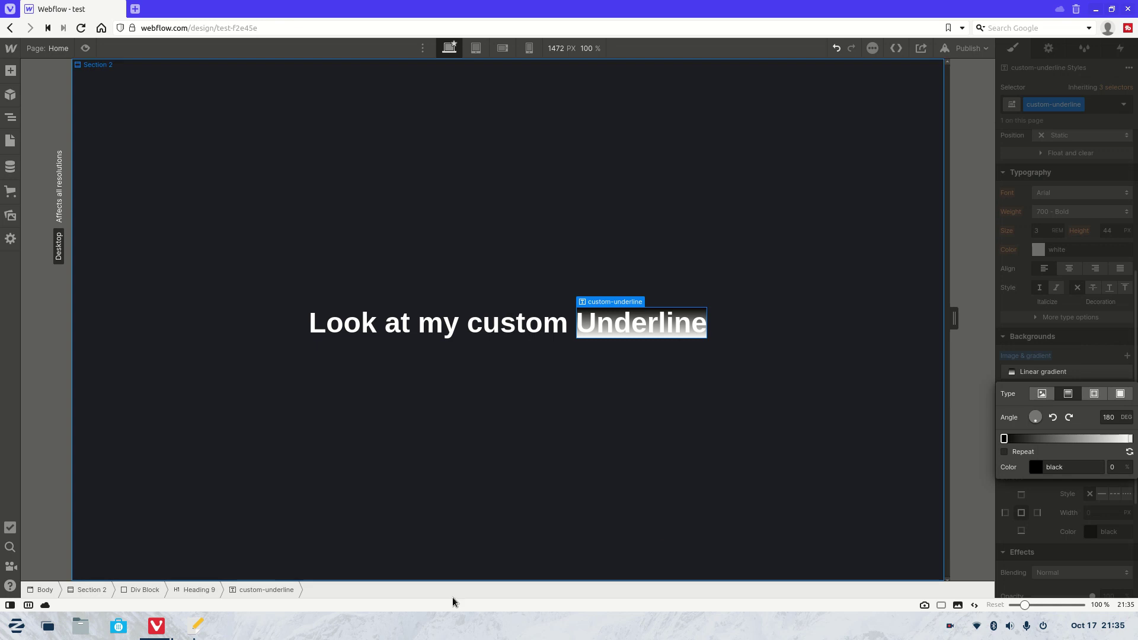
pyautogui.click(198, 626)
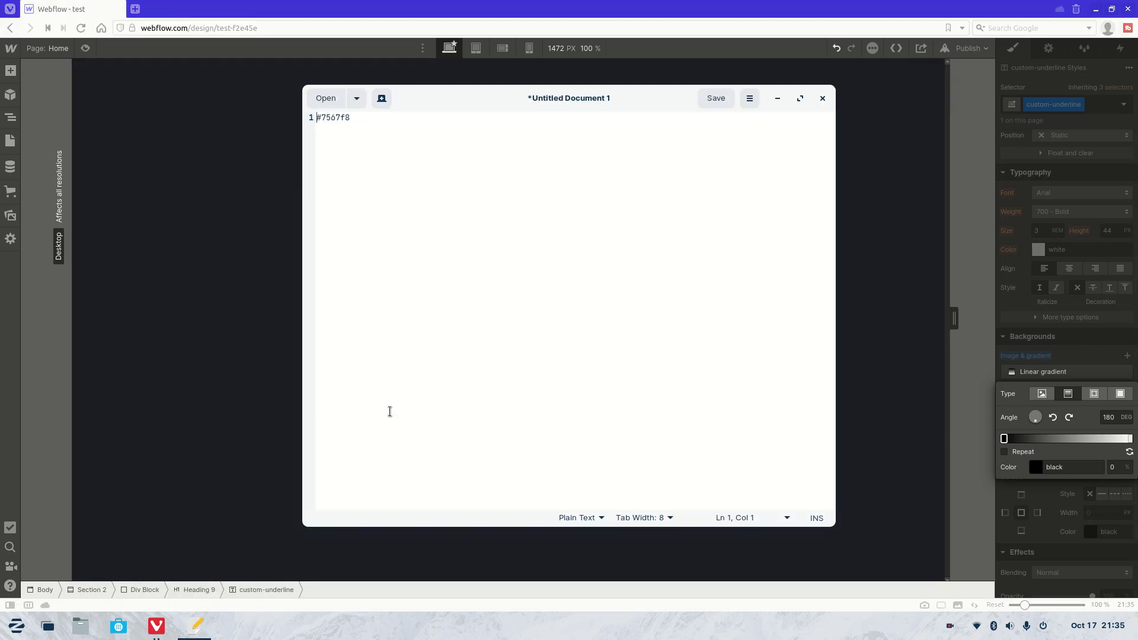
pyautogui.moveTo(350, 119); pyautogui.dragTo(314, 118)
pyautogui.hotkey('ctrl', 'c')
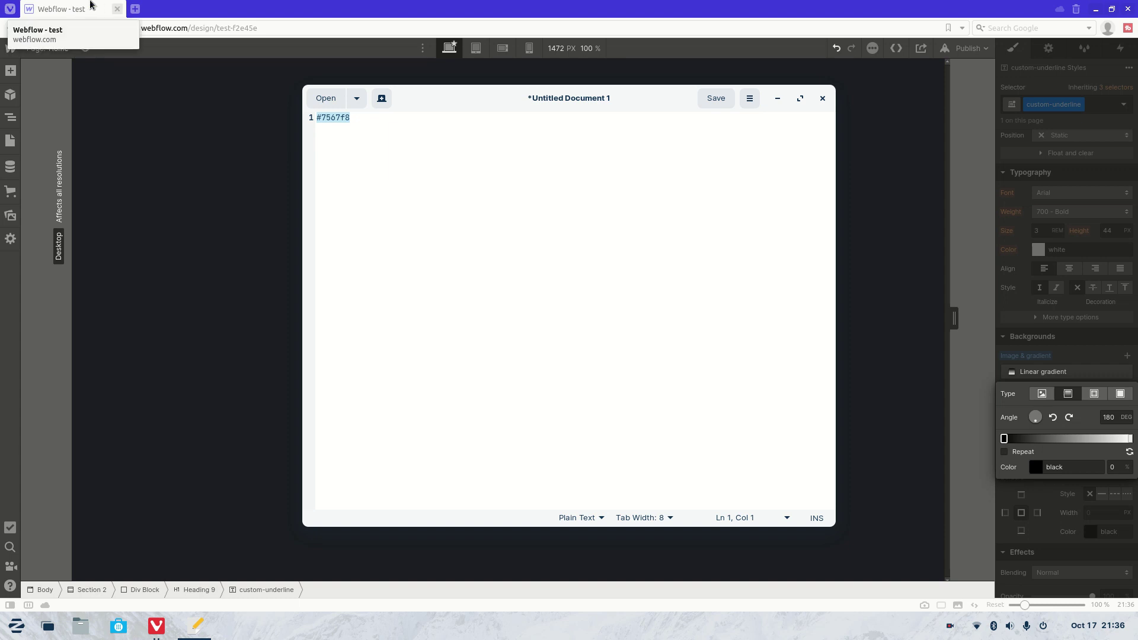
# - Make the gradient's first stop transparent and paste #7567f8 as its end stop color
pyautogui.click(93, 8)
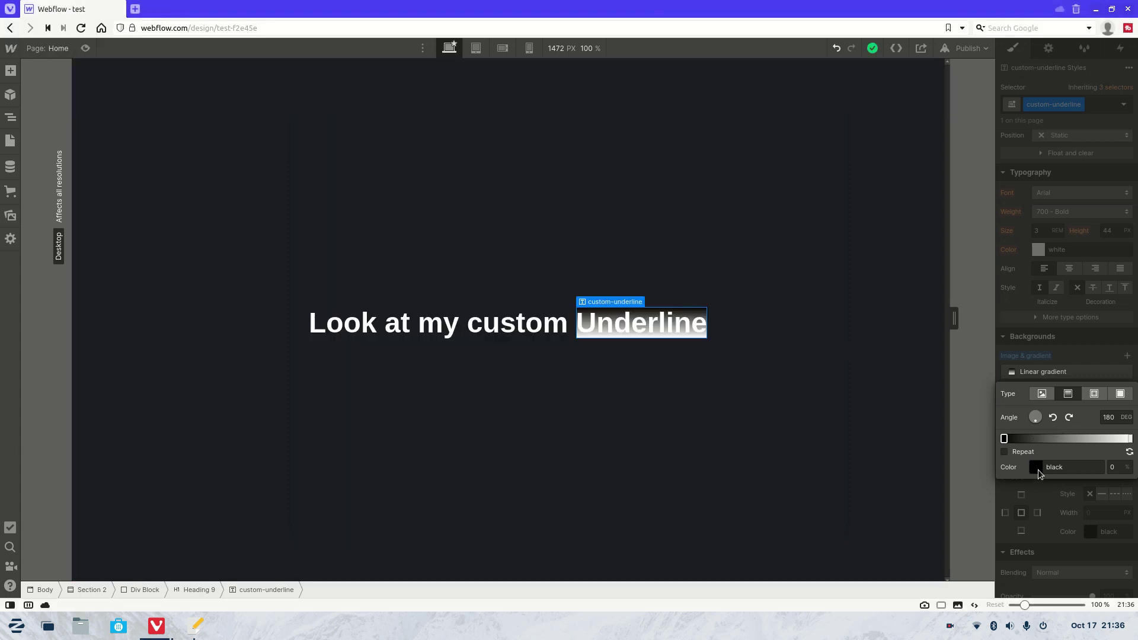
pyautogui.click(1037, 468)
pyautogui.click(1011, 447)
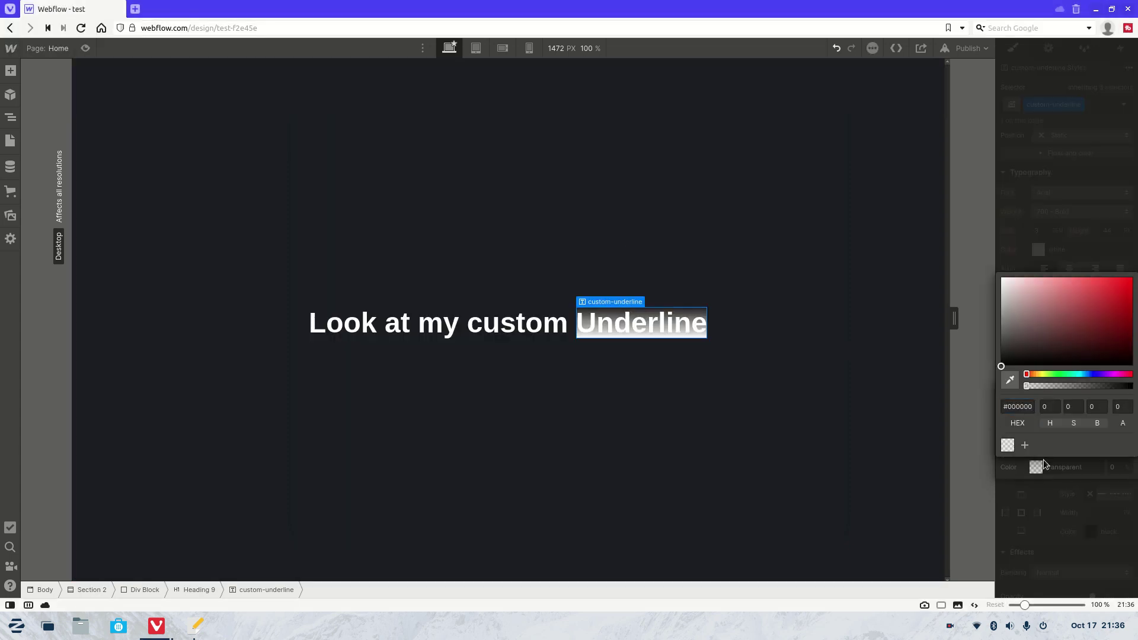
pyautogui.click(1016, 474)
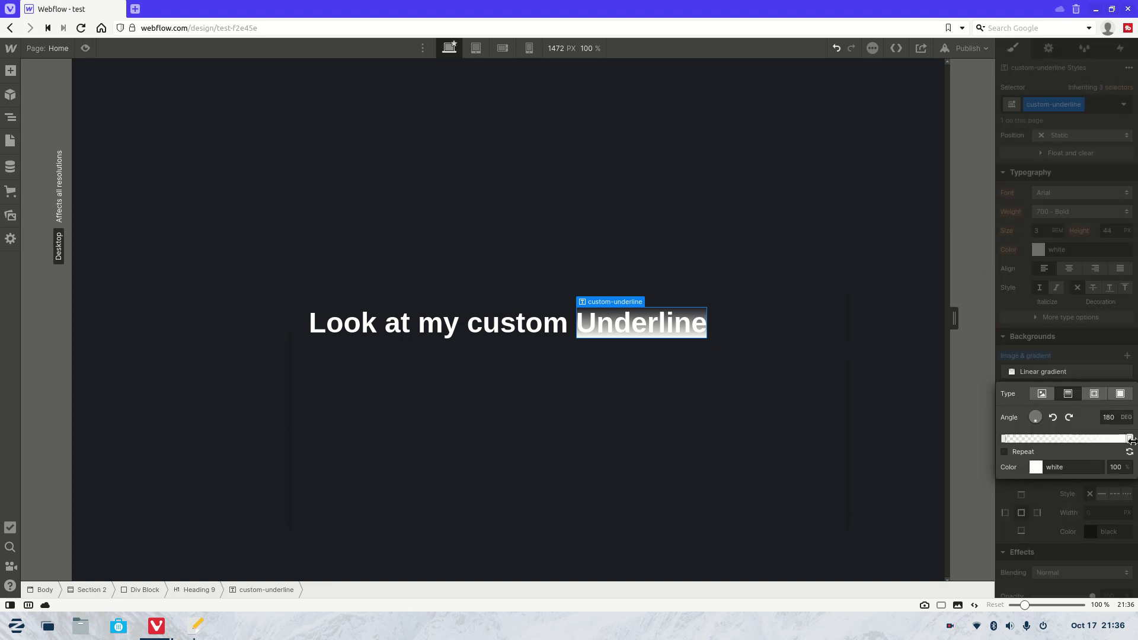
pyautogui.click(1035, 467)
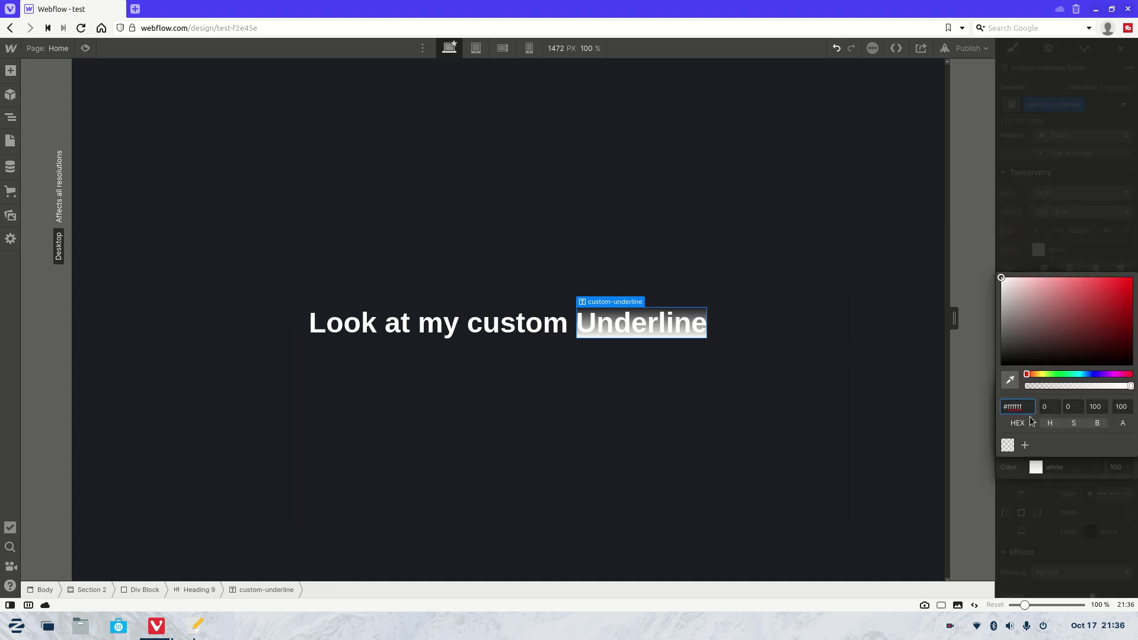
pyautogui.hotkey('ctrl', 'a')
pyautogui.hotkey('ctrl', 'v')
pyautogui.press('Return')
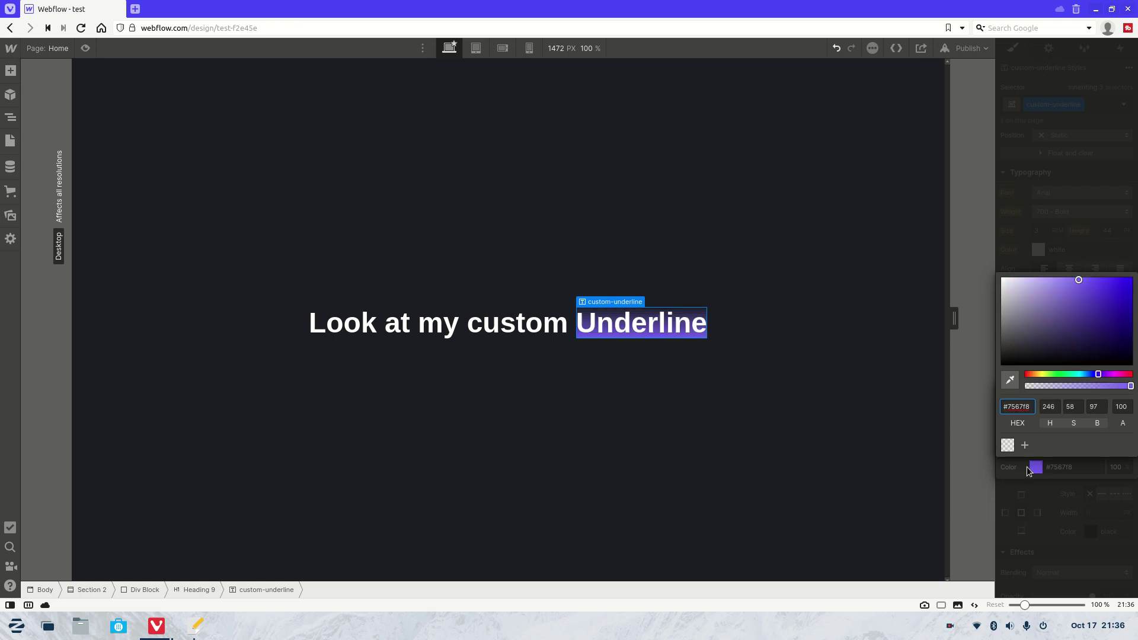
pyautogui.click(1023, 474)
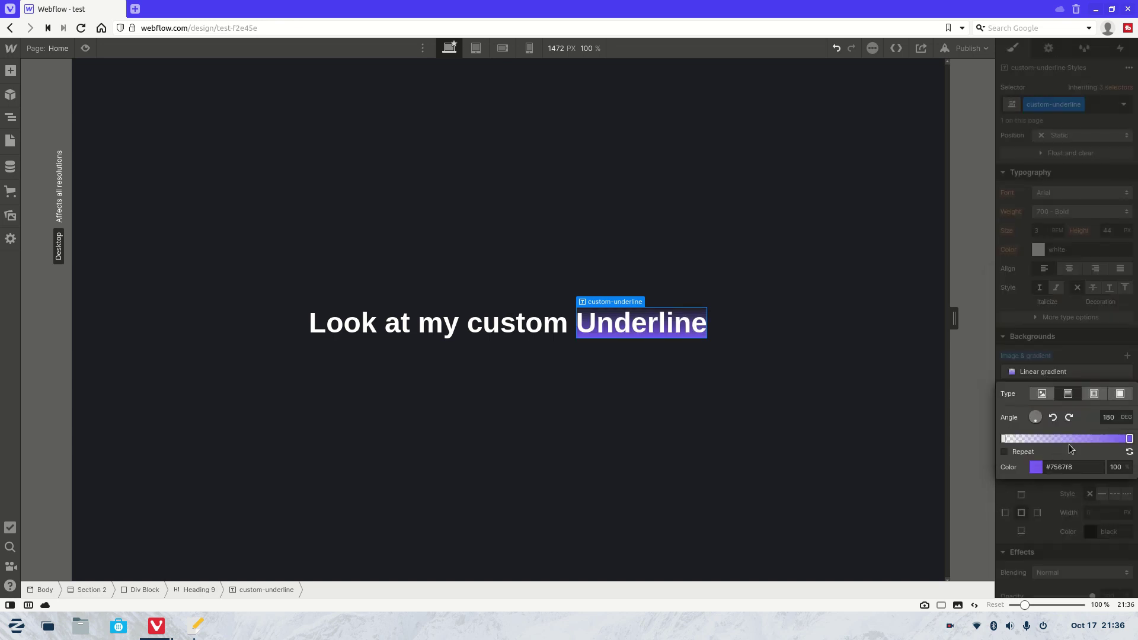
# - Add middle stops, move the transparent stop to about 55%, and set purple alpha to 100
pyautogui.click(1073, 439)
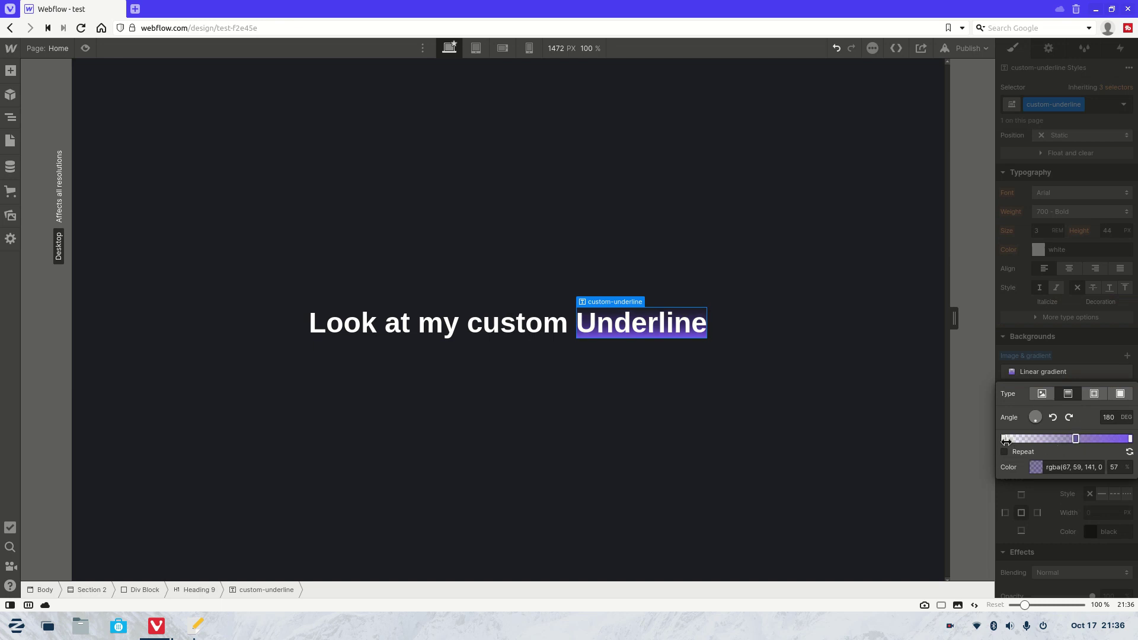
pyautogui.moveTo(1004, 440); pyautogui.dragTo(1078, 440)
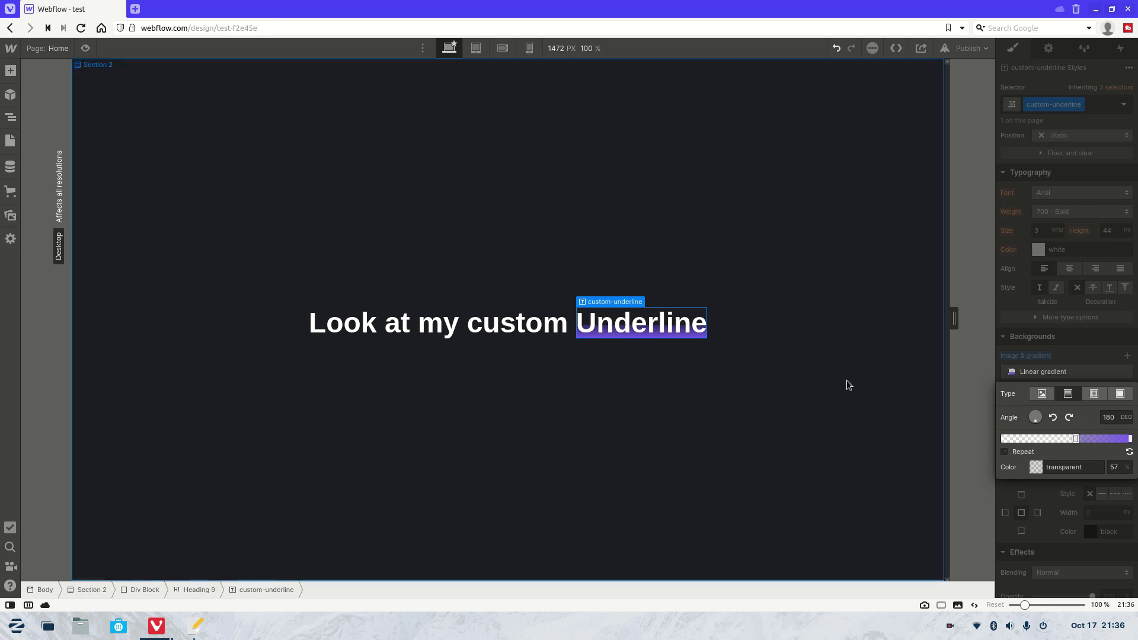
pyautogui.moveTo(1074, 439); pyautogui.dragTo(1068, 438)
pyautogui.click(1074, 438)
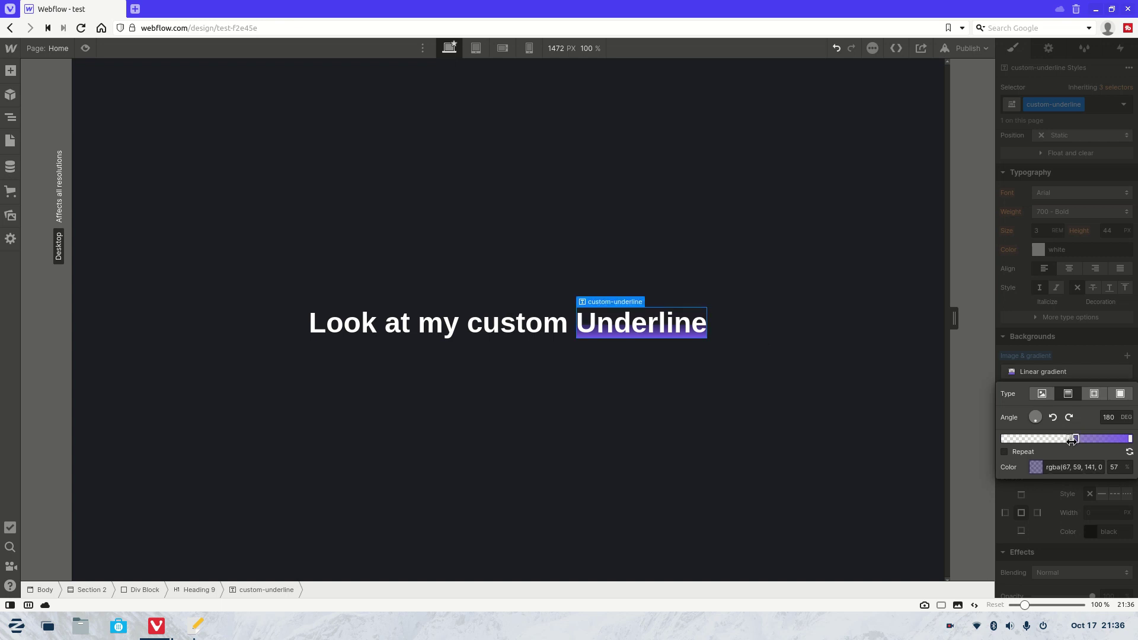
pyautogui.click(1036, 469)
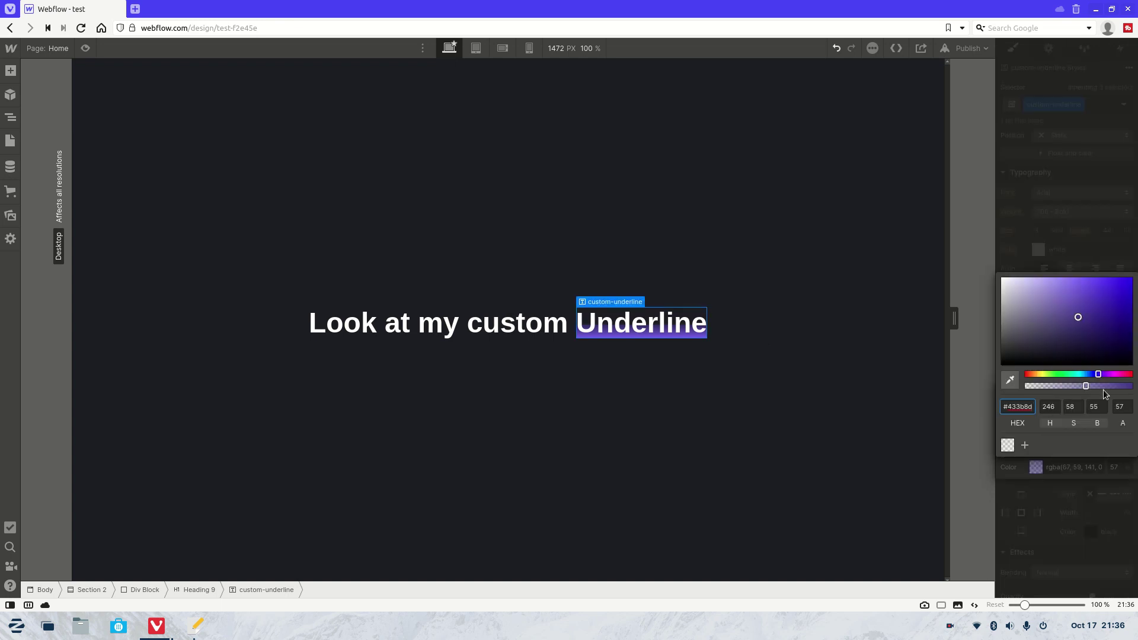
pyautogui.moveTo(1086, 386); pyautogui.dragTo(1131, 386)
pyautogui.click(1008, 472)
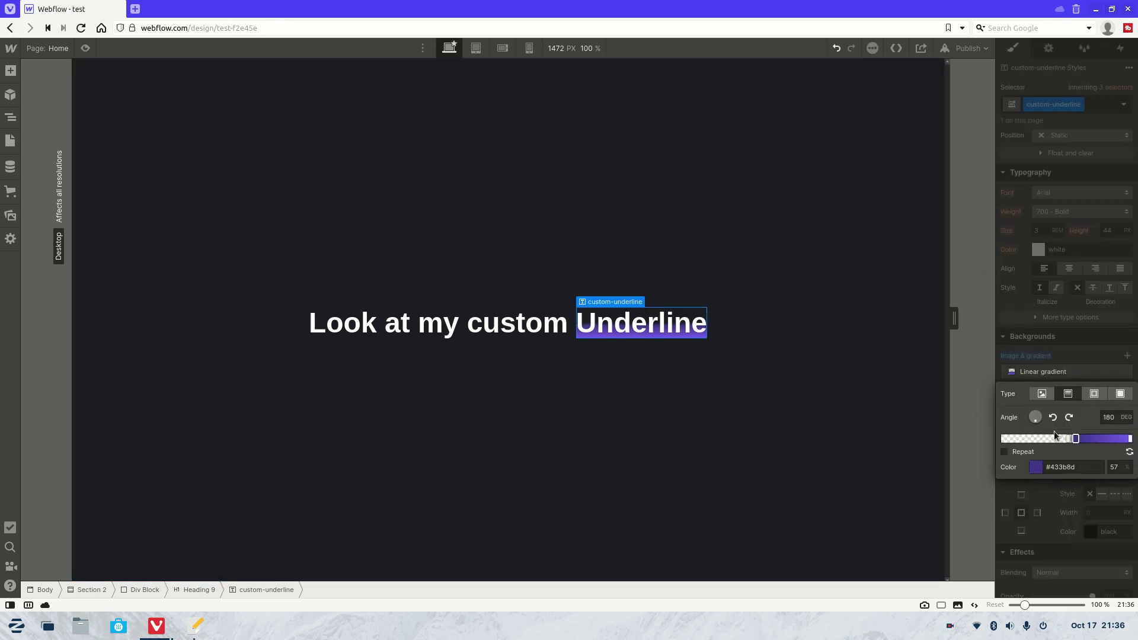
pyautogui.moveTo(1074, 438); pyautogui.dragTo(1073, 439)
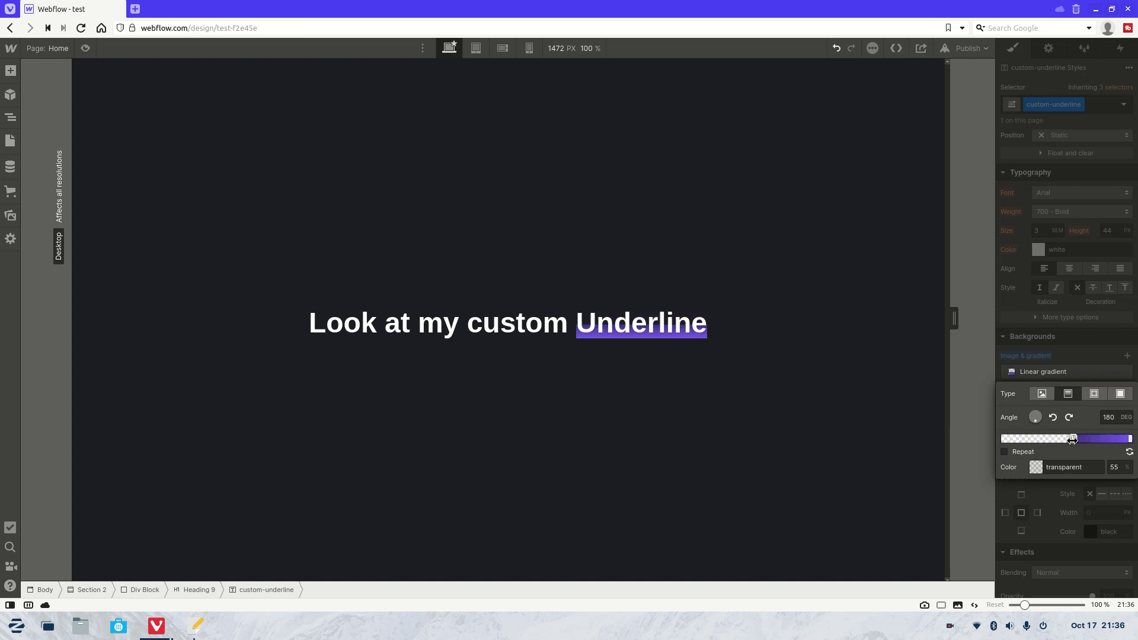
# - Select the word 'my' in the heading
pyautogui.click(755, 392)
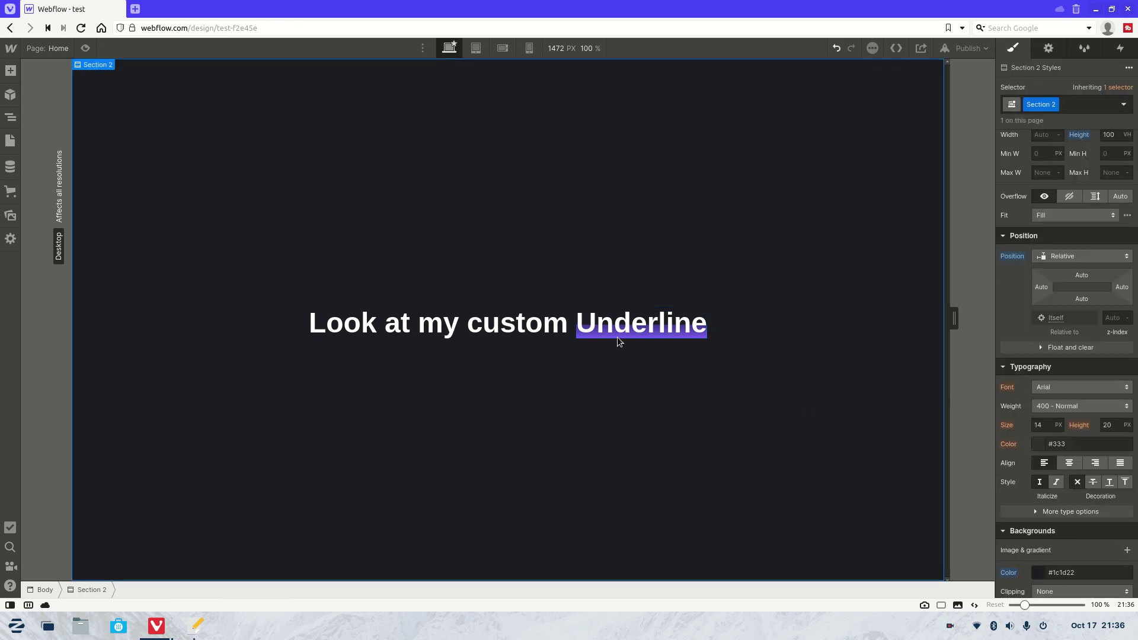
pyautogui.click(650, 329)
pyautogui.click(498, 331)
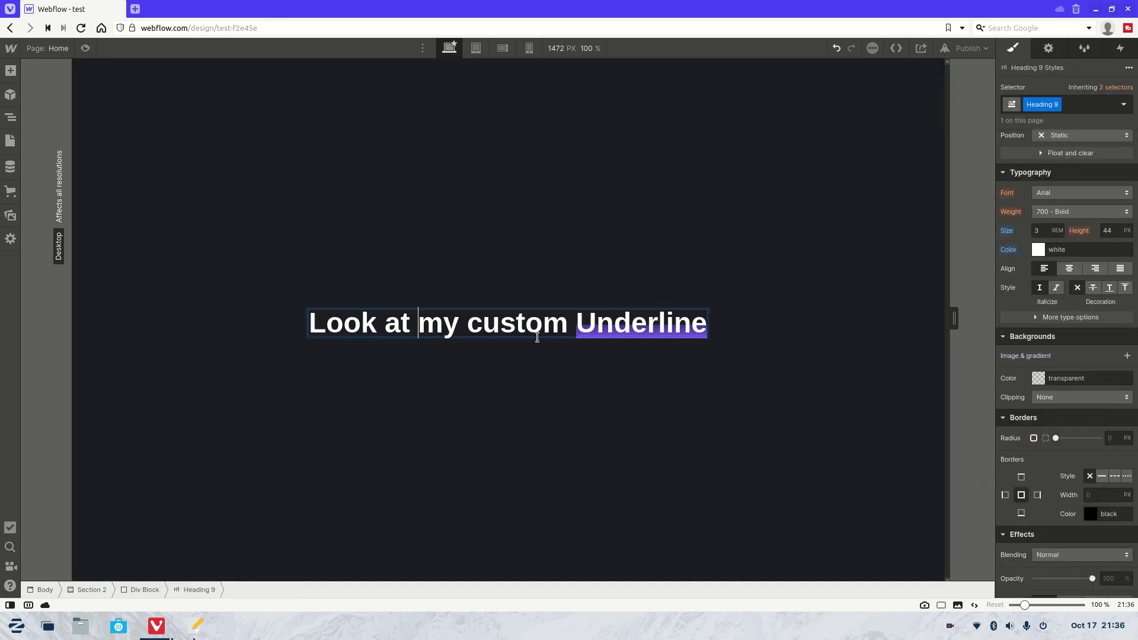
pyautogui.doubleClick(462, 320)
pyautogui.click(448, 322)
pyautogui.moveTo(448, 322); pyautogui.dragTo(458, 323)
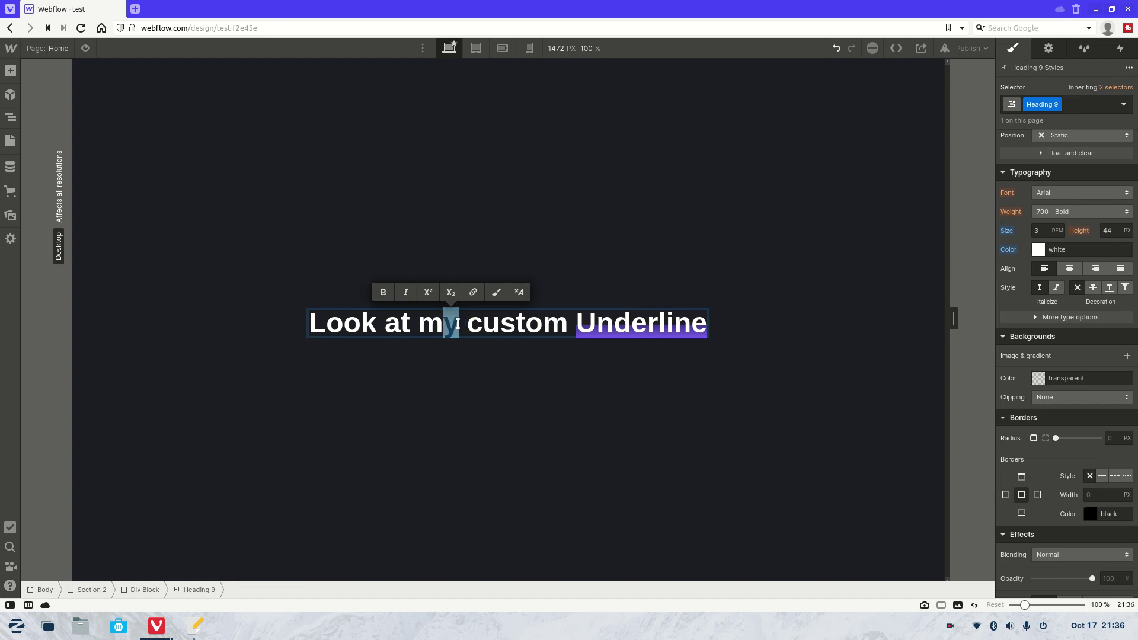
pyautogui.doubleClick(456, 323)
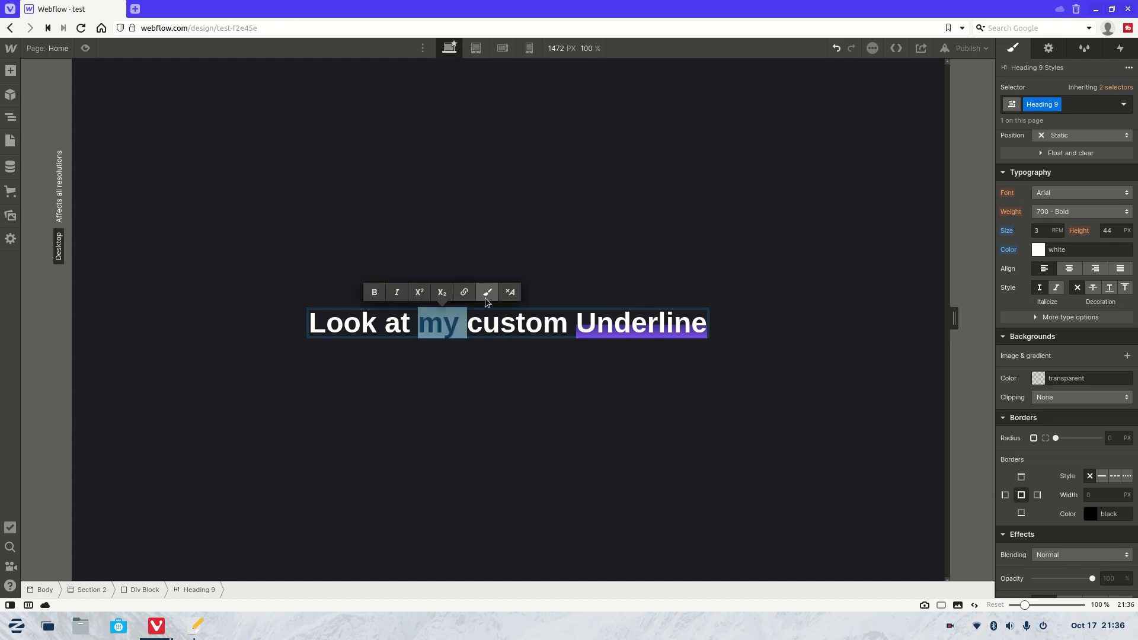
# - Wrap 'my' in a text span and apply the custom-underline class
pyautogui.click(486, 294)
pyautogui.click(1052, 109)
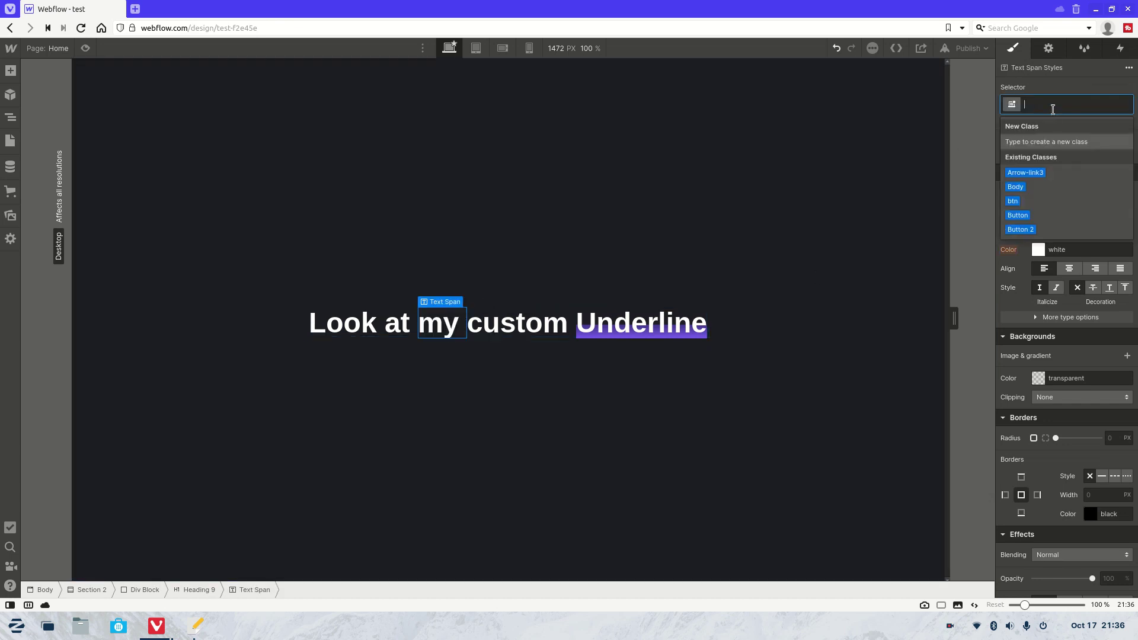
pyautogui.write('custom')
pyautogui.click(1049, 172)
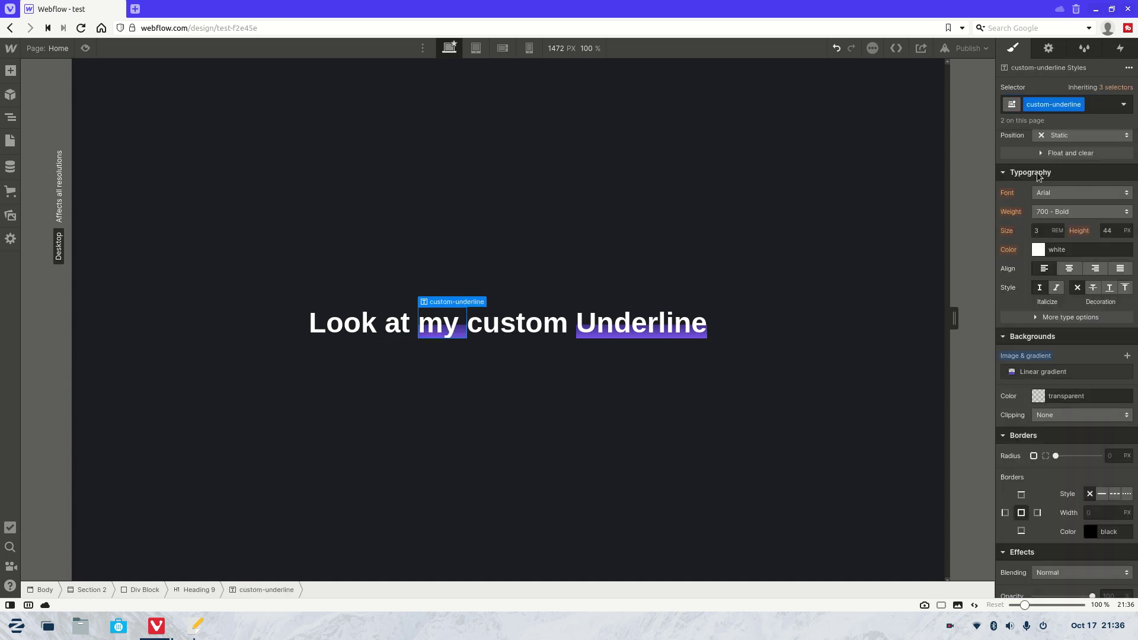
pyautogui.click(513, 279)
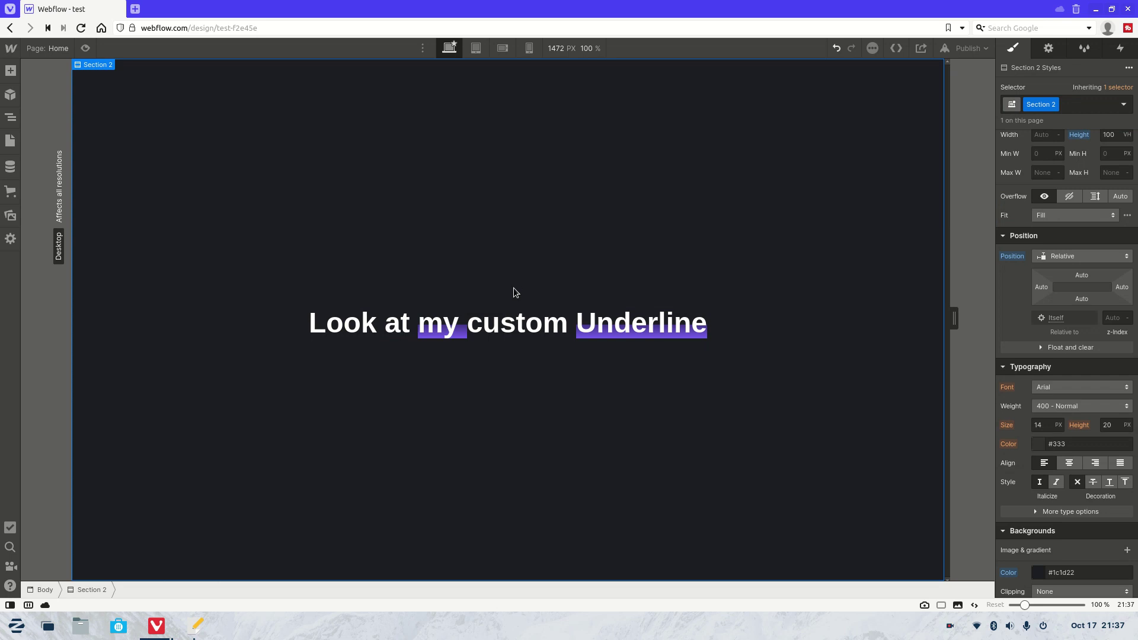